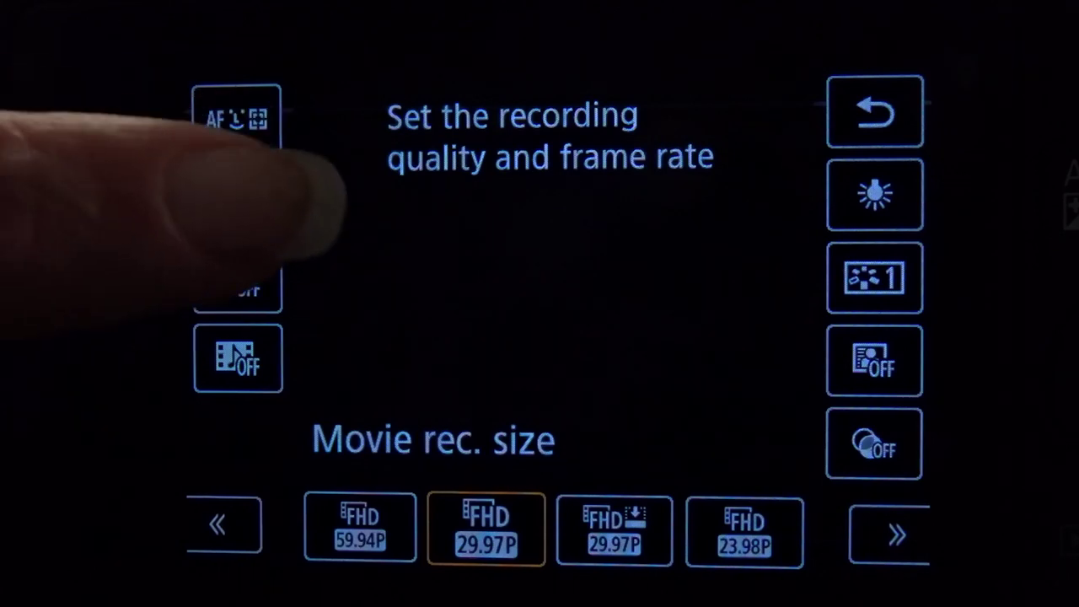
# Step: Set the movie recording size to FHD 23.98P (1920x1080, Standard IPB, MP4) and return to live view
pyautogui.click(237, 199)
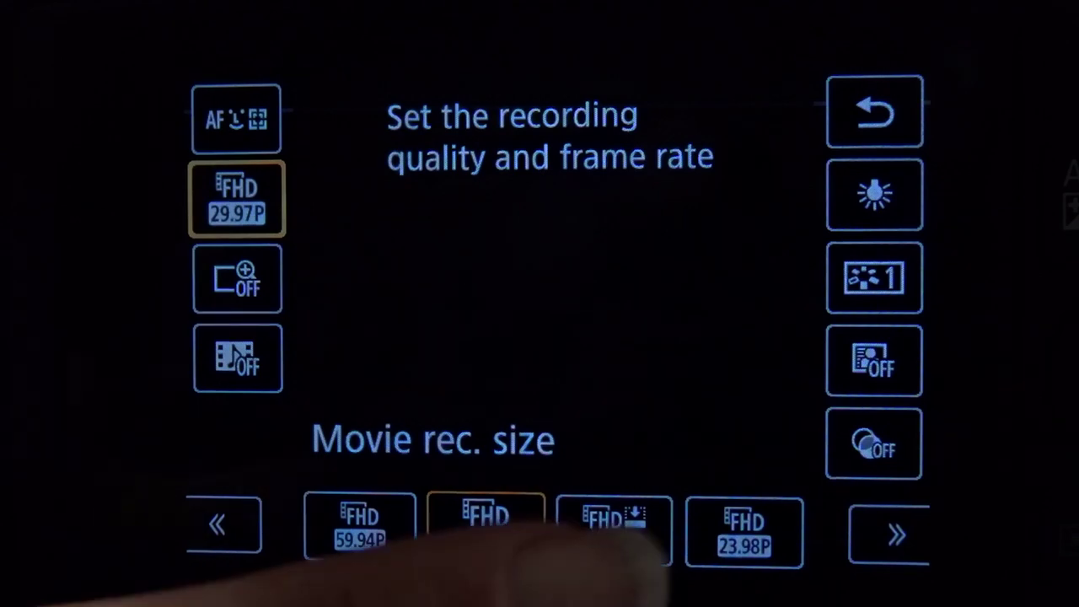
pyautogui.click(744, 530)
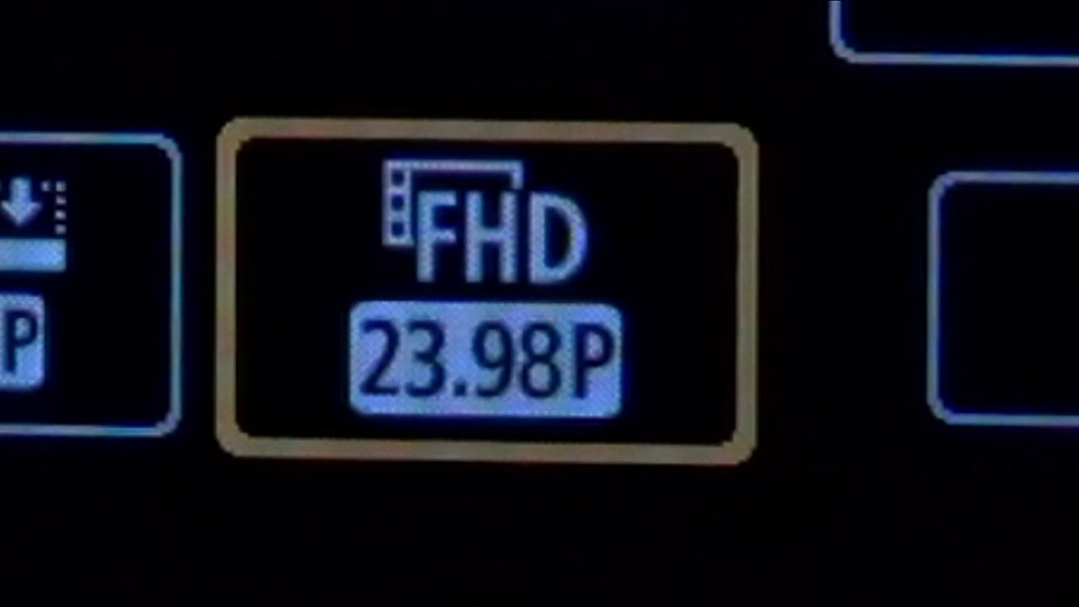
pyautogui.click(873, 110)
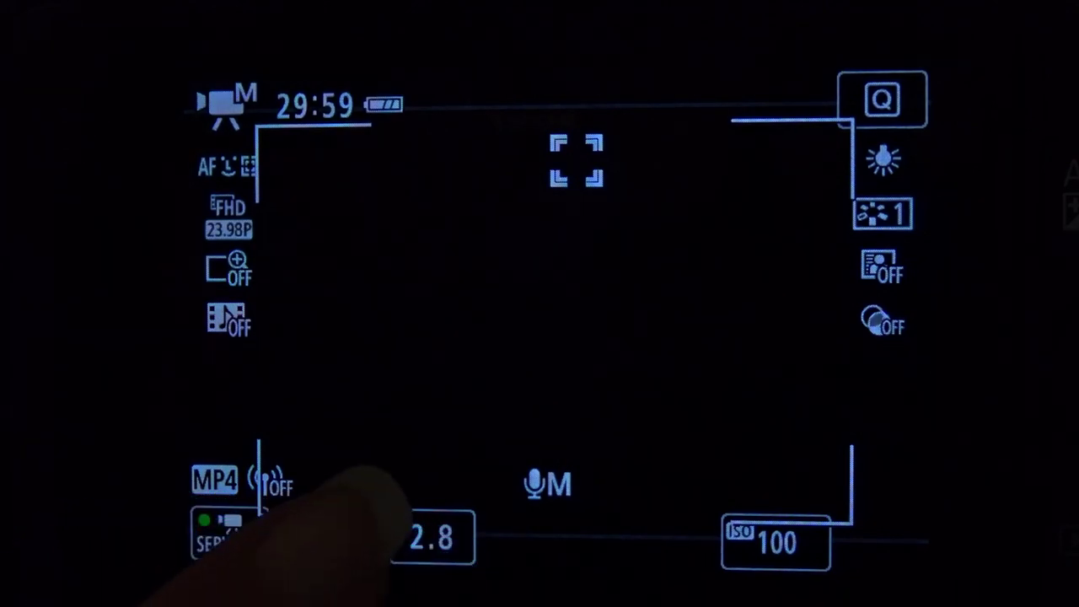
# Step: Lower the shutter speed one notch from 1/60 to 1/50 and return to live view
pyautogui.click(341, 537)
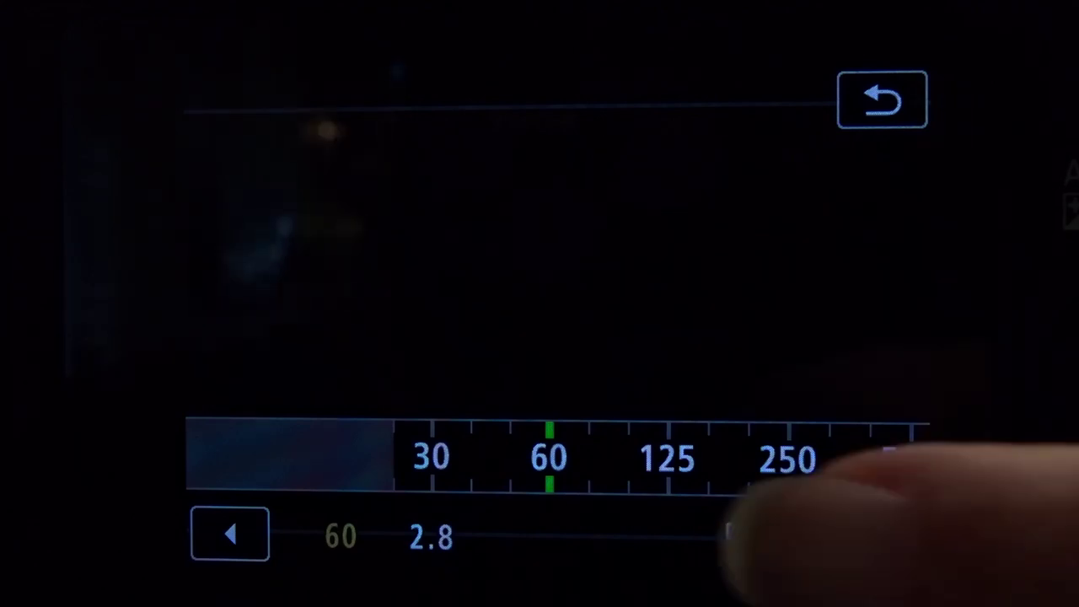
pyautogui.moveTo(716, 455)
pyautogui.mouseDown()
pyautogui.moveTo(788, 463)
pyautogui.moveTo(734, 458)
pyautogui.mouseUp()
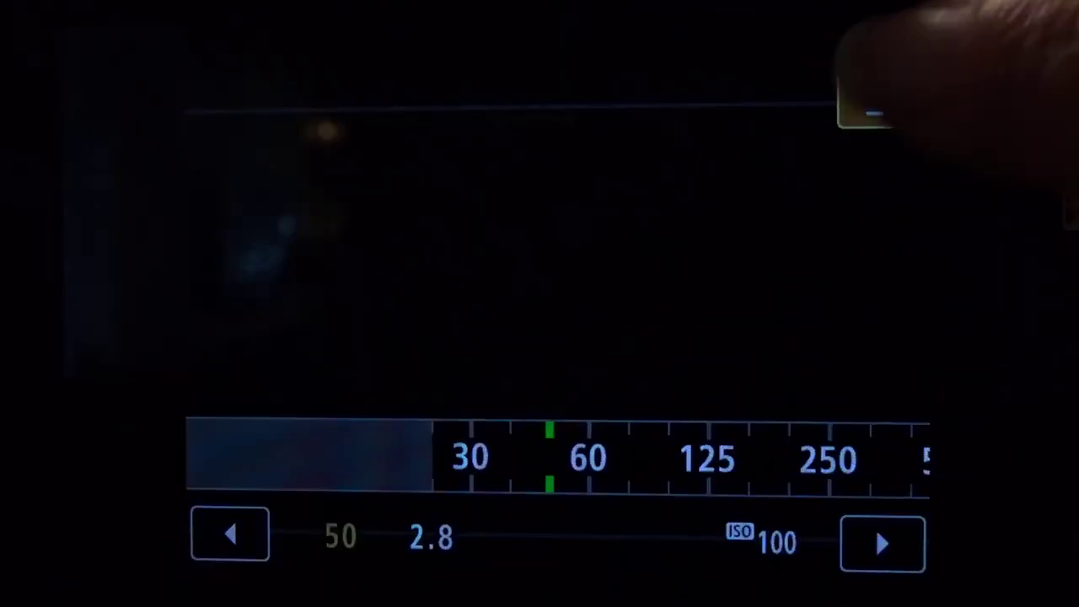
pyautogui.click(855, 109)
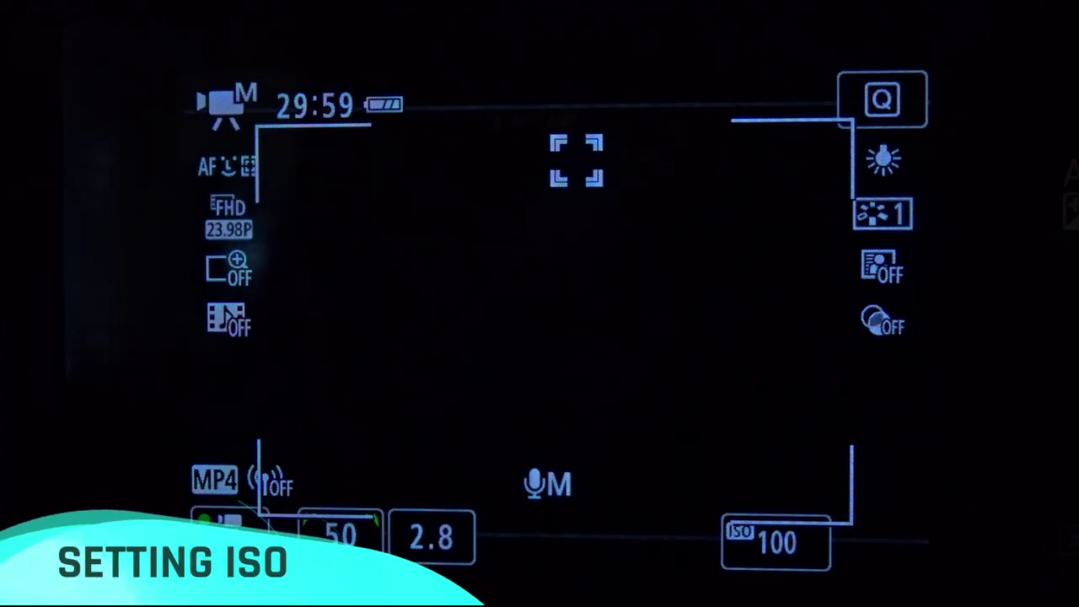
pyautogui.click(776, 542)
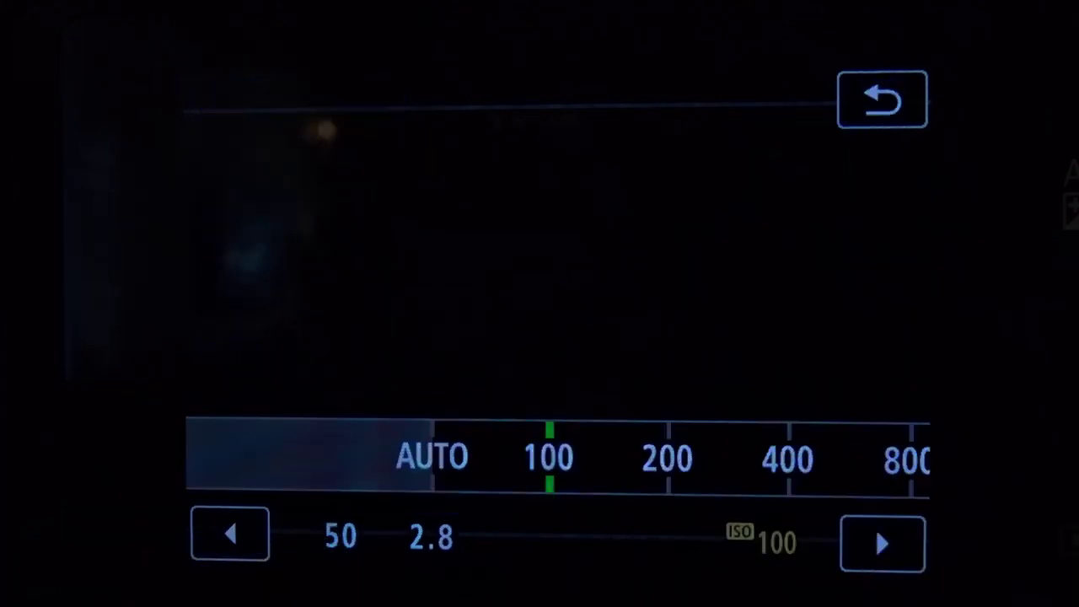
pyautogui.moveTo(640, 451)
pyautogui.mouseDown()
pyautogui.moveTo(770, 451)
pyautogui.moveTo(656, 462)
pyautogui.mouseUp()
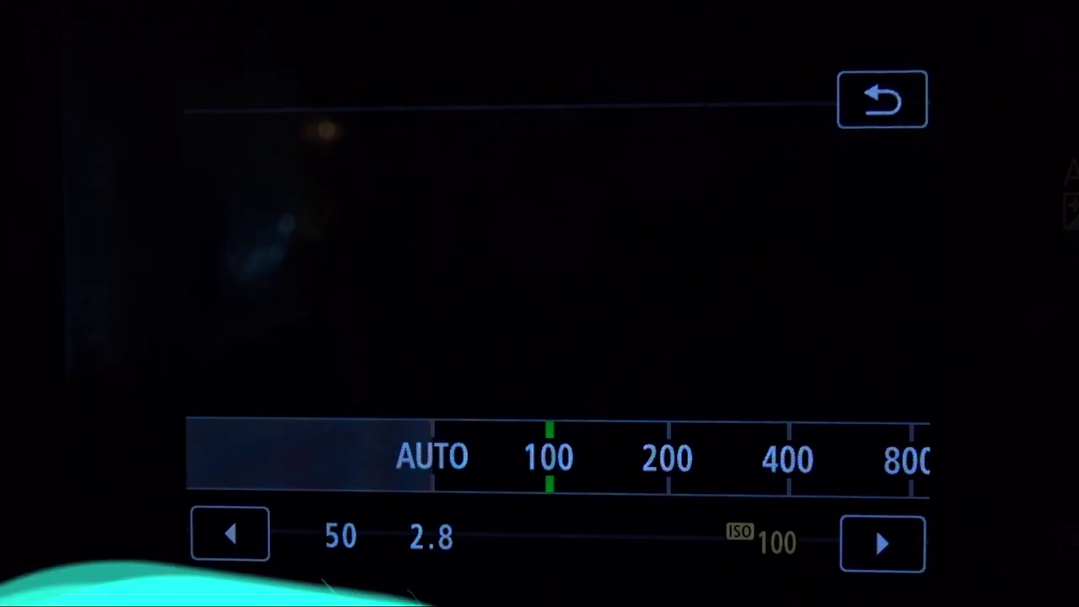
pyautogui.click(881, 99)
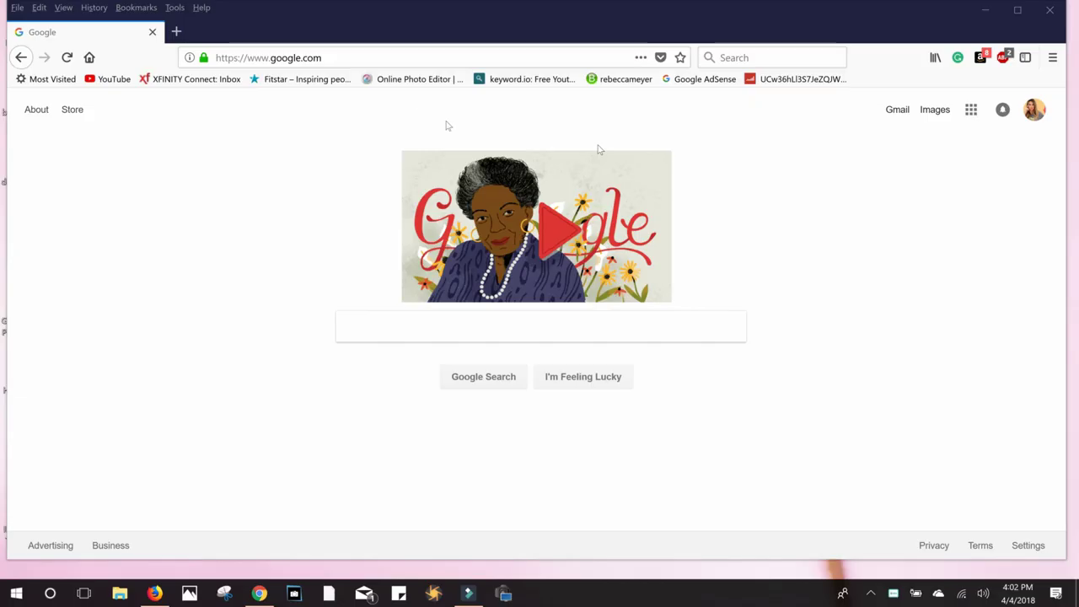
pyautogui.click(361, 58)
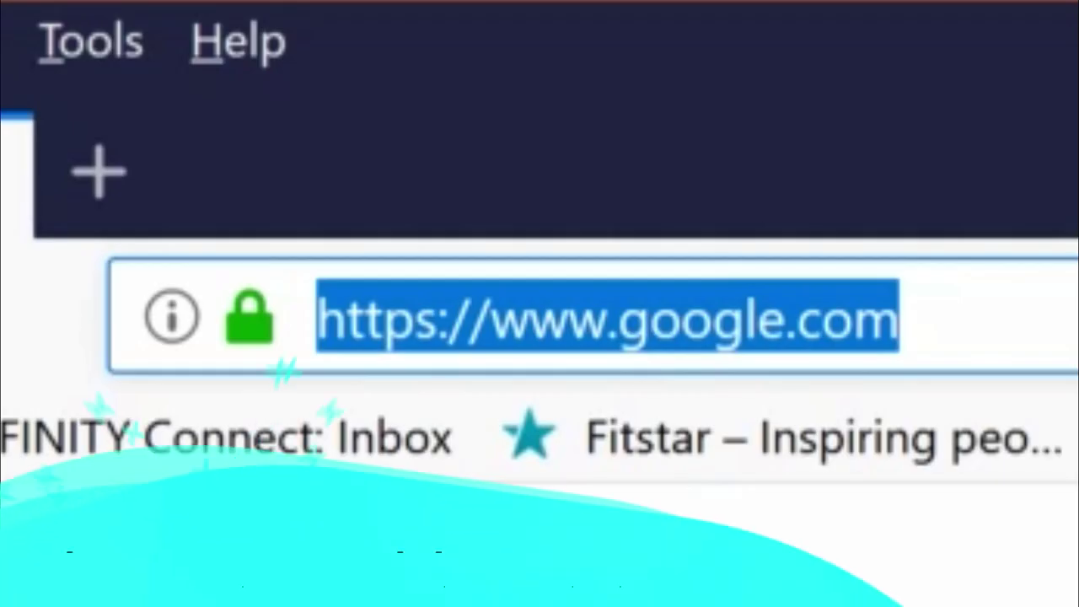
pyautogui.write('www')
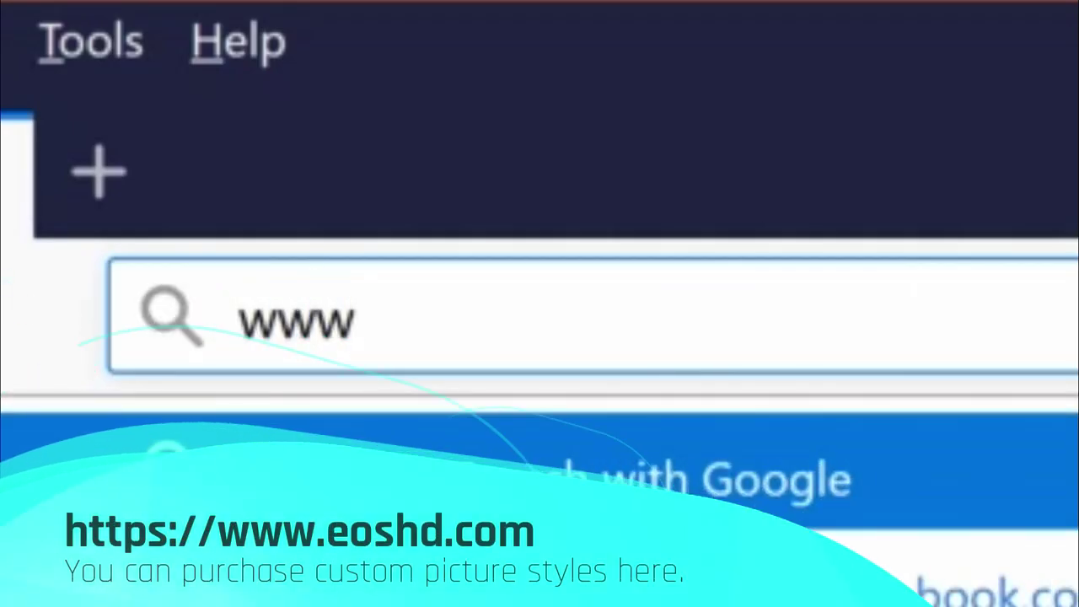
pyautogui.write('.eo')
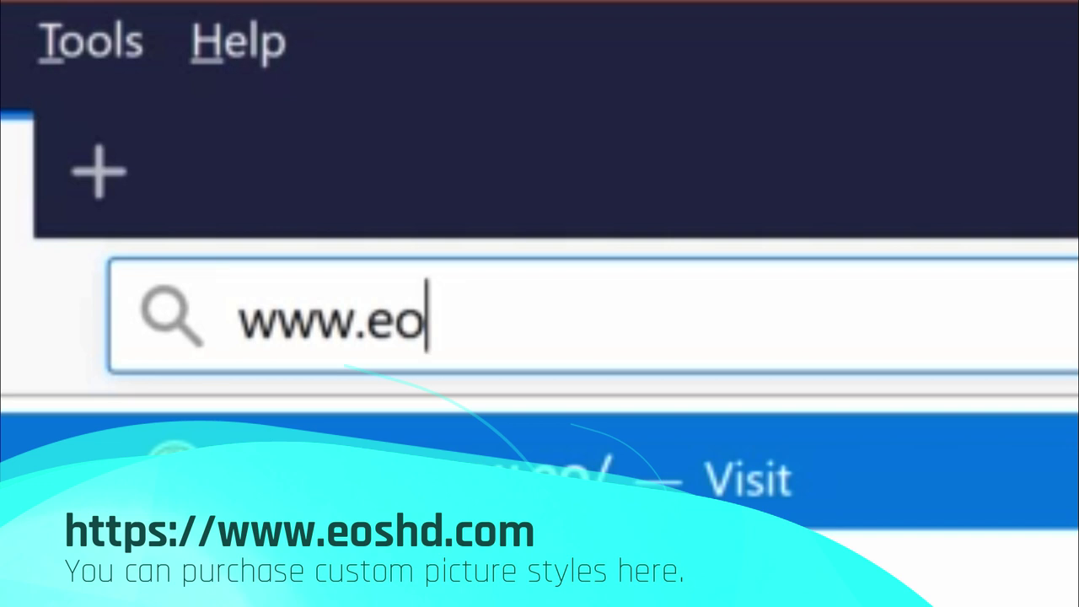
pyautogui.write('shd.com')
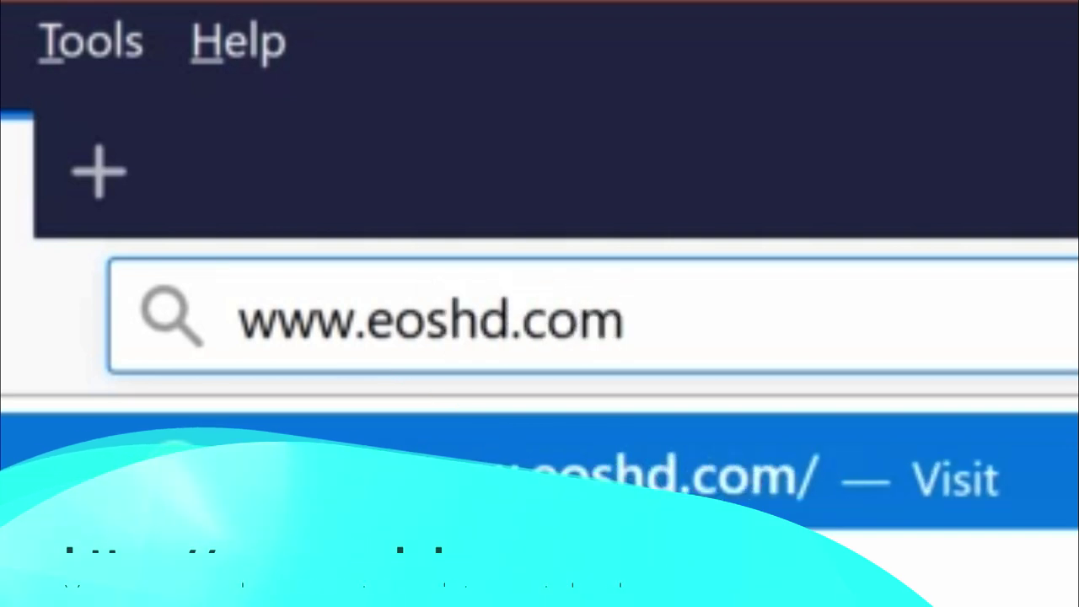
pyautogui.press('Return')
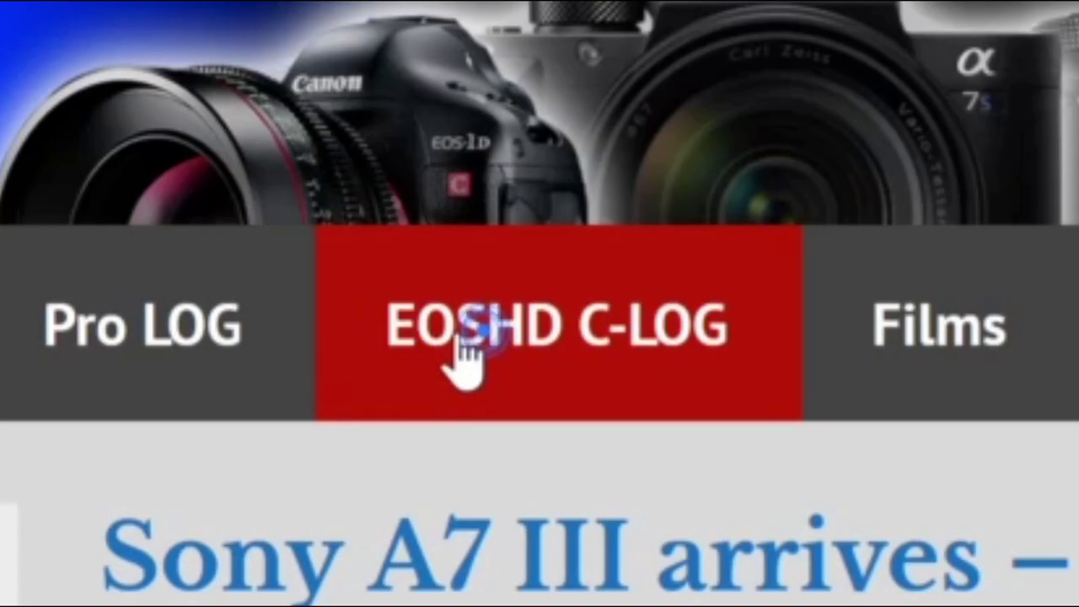
pyautogui.click(460, 342)
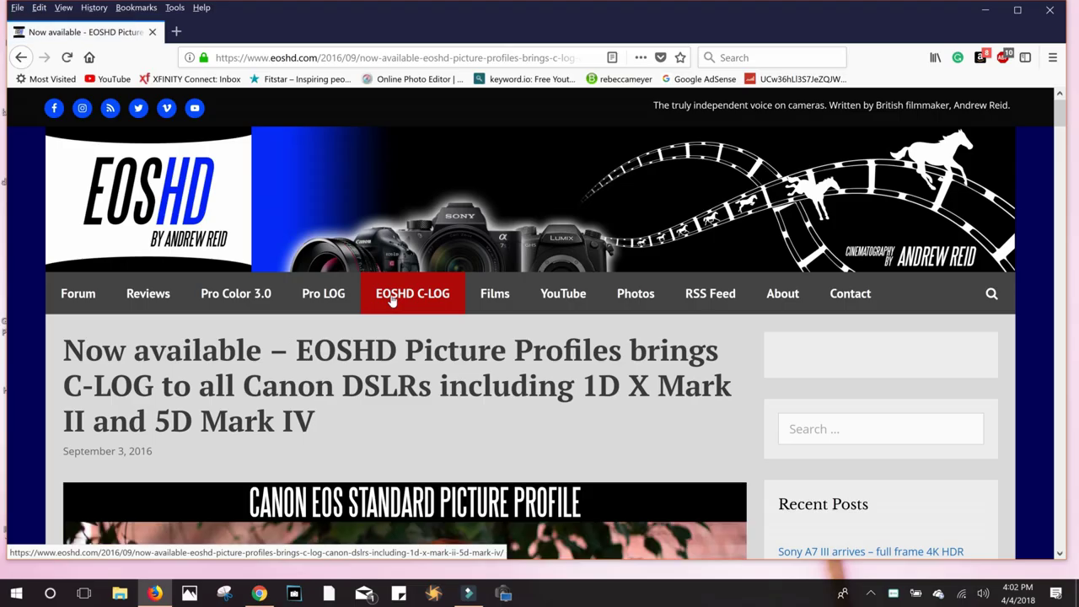
# Step: Follow the article's 'full pack including C-LOG' link to the download page
pyautogui.scroll(-10, 610, 354)
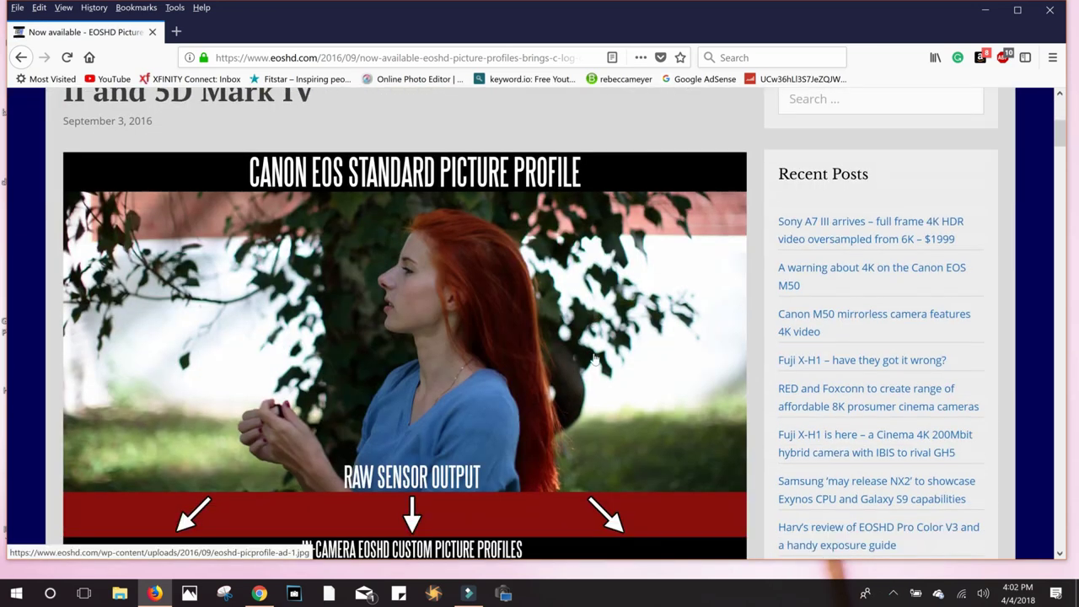
pyautogui.scroll(-10, 610, 354)
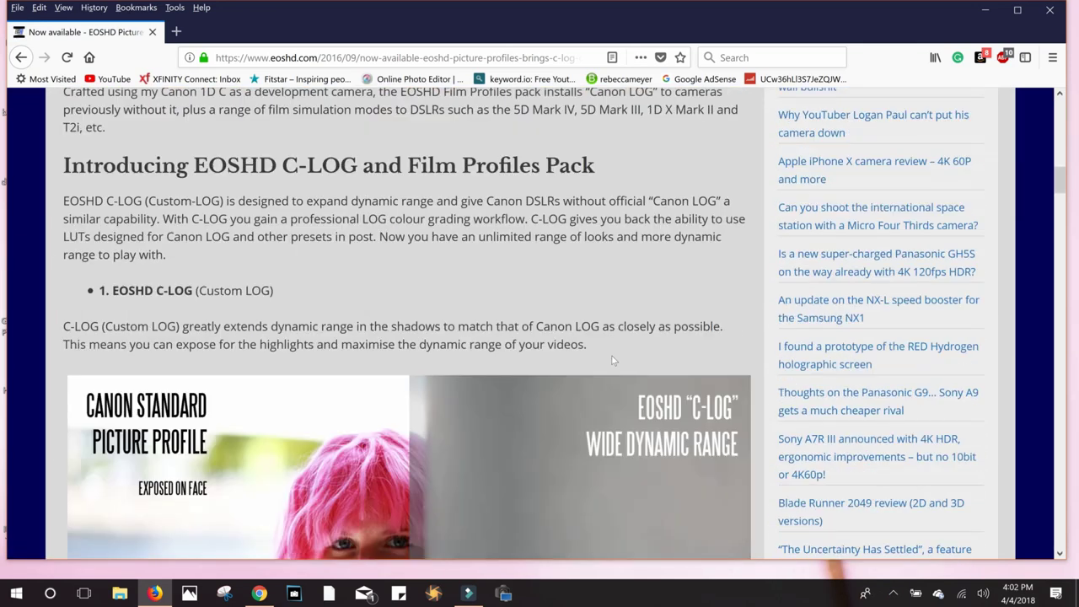
pyautogui.scroll(-5, 616, 365)
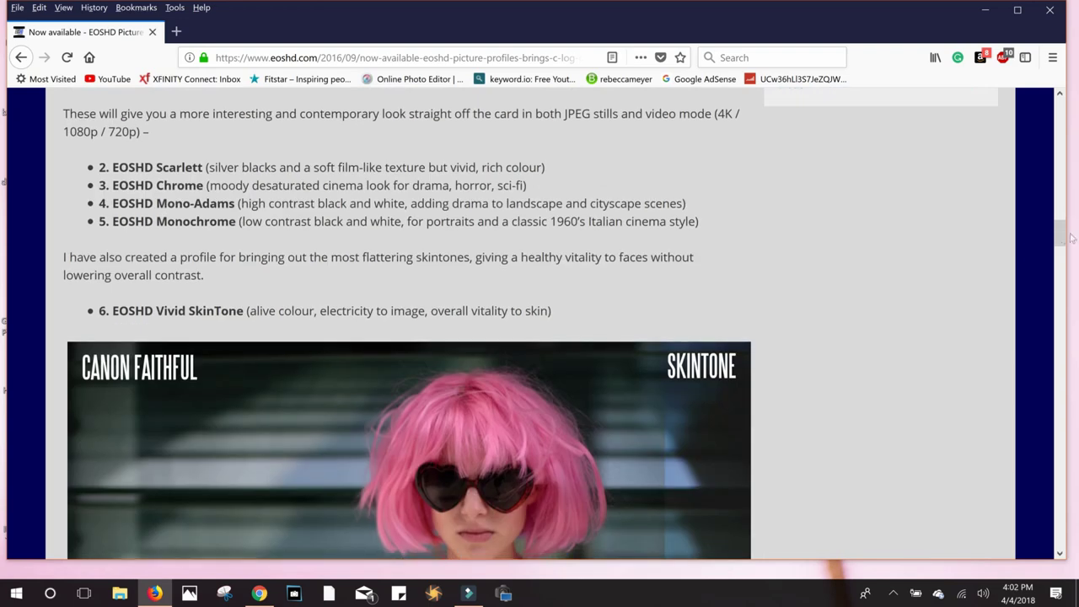
pyautogui.moveTo(1060, 254); pyautogui.dragTo(1060, 524)
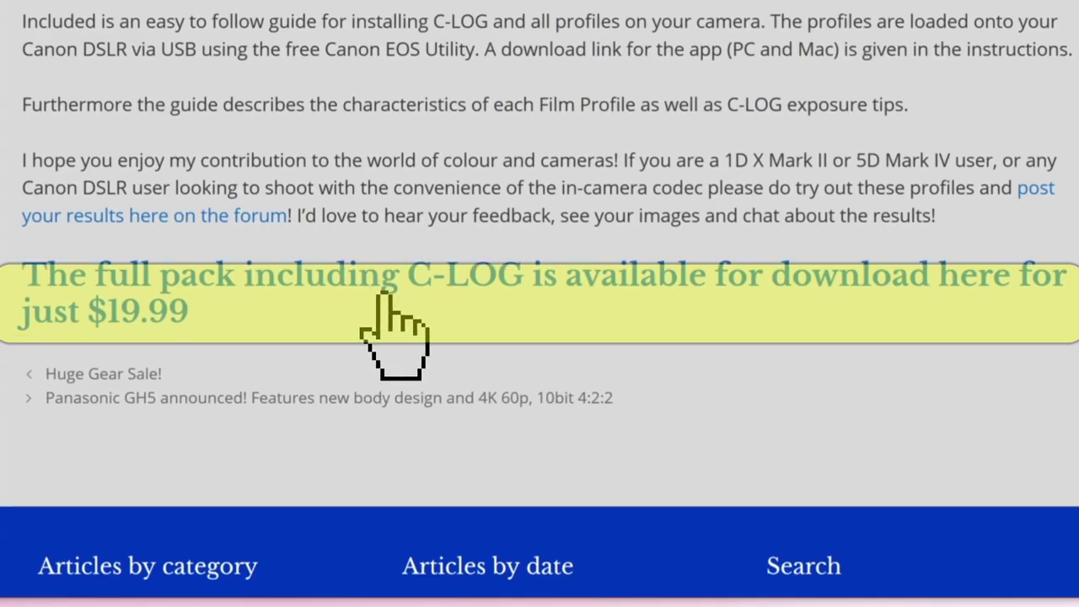
pyautogui.click(475, 276)
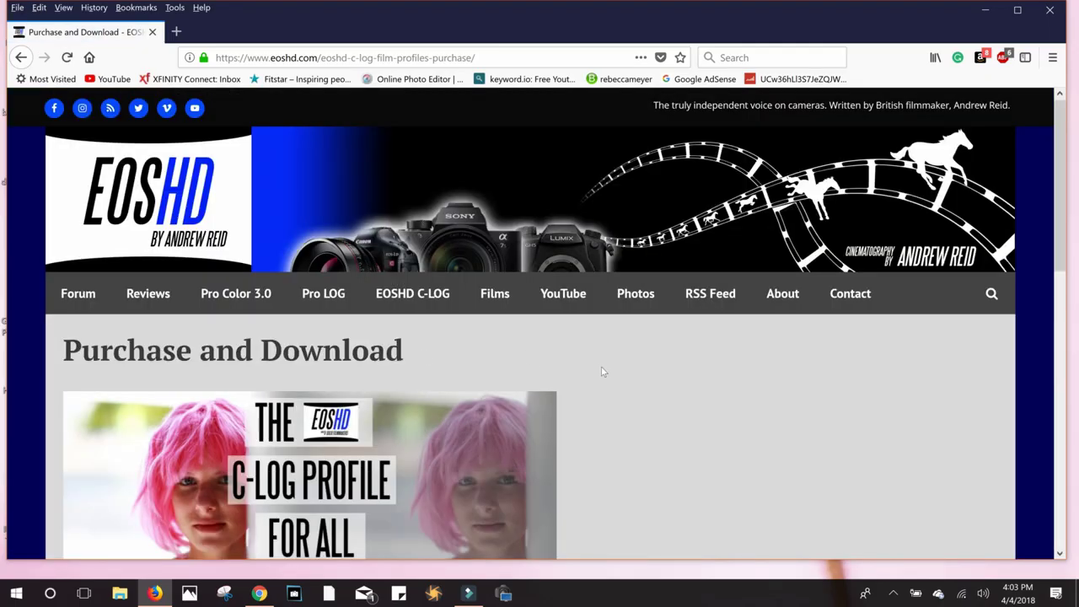
# Step: Scroll down the C-LOG Purchase and Download page
pyautogui.scroll(-5, 602, 371)
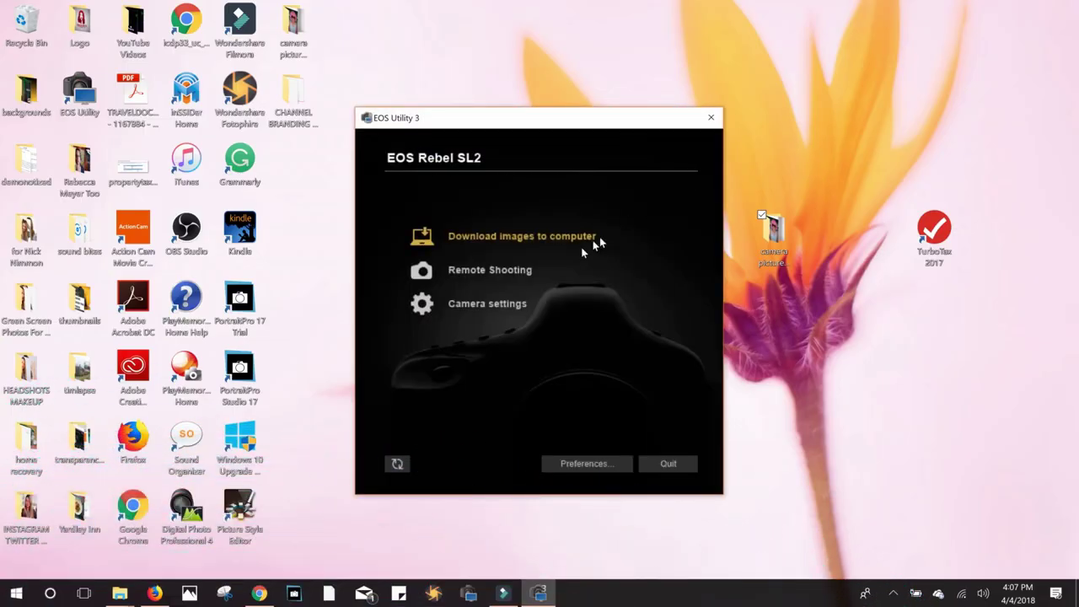
# Step: Start Remote Shooting and select the Picture Style row showing User Def. 1
pyautogui.click(517, 274)
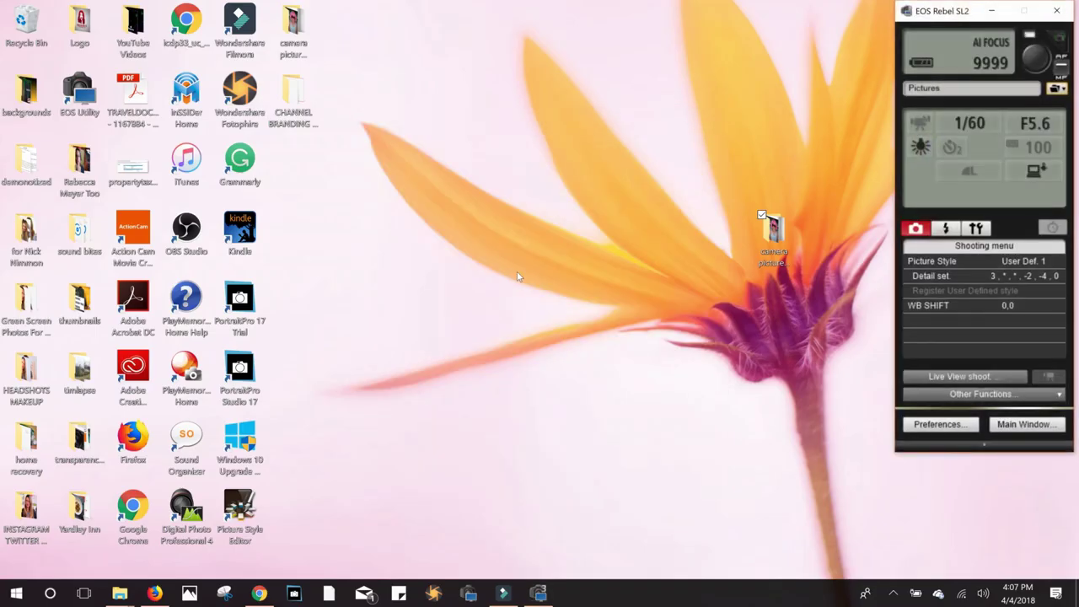
pyautogui.click(944, 263)
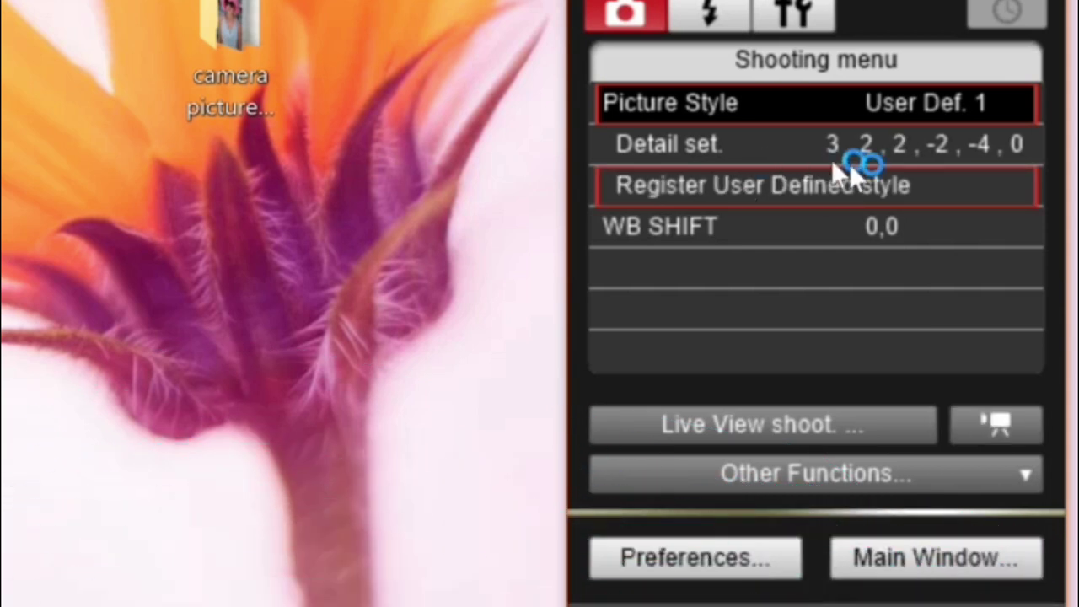
# Step: In Register Picture Style File, keep User Def. 1 as CINEMA and reset User Def. 3 to Auto
pyautogui.click(924, 194)
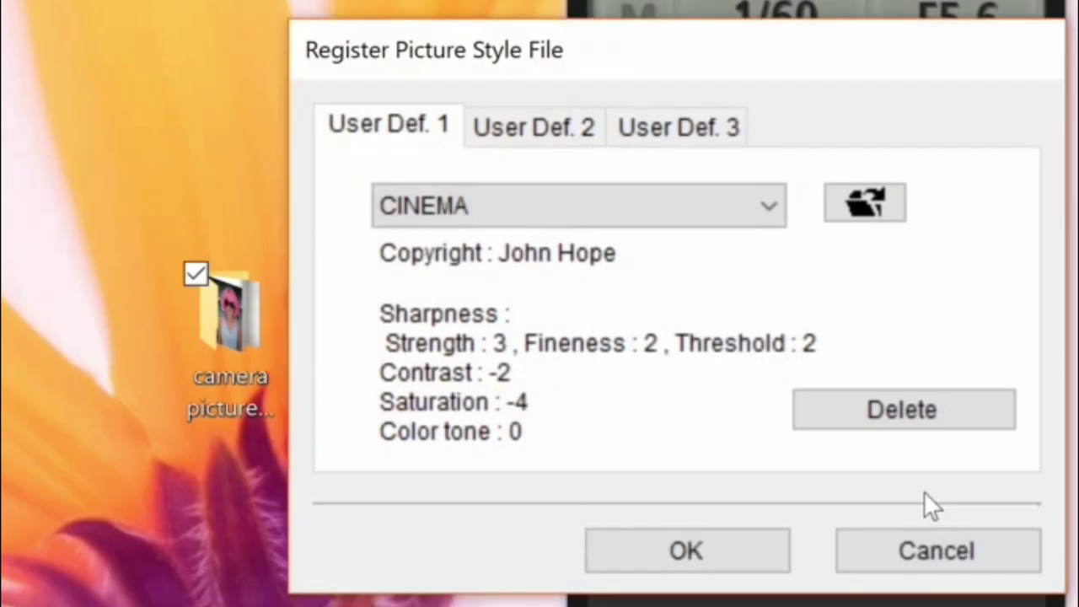
pyautogui.click(759, 209)
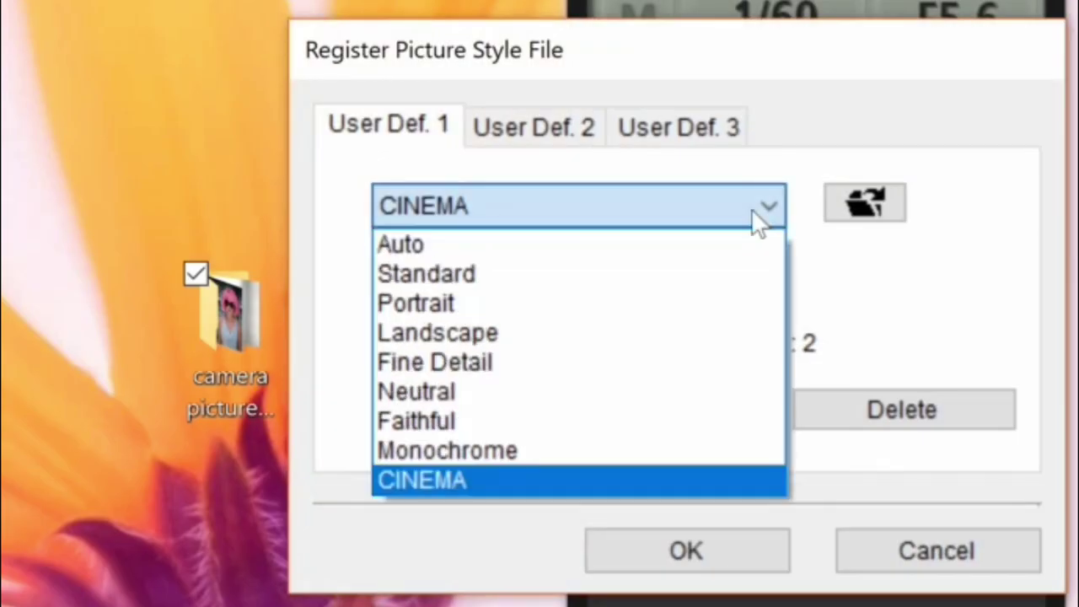
pyautogui.click(679, 141)
pyautogui.click(688, 142)
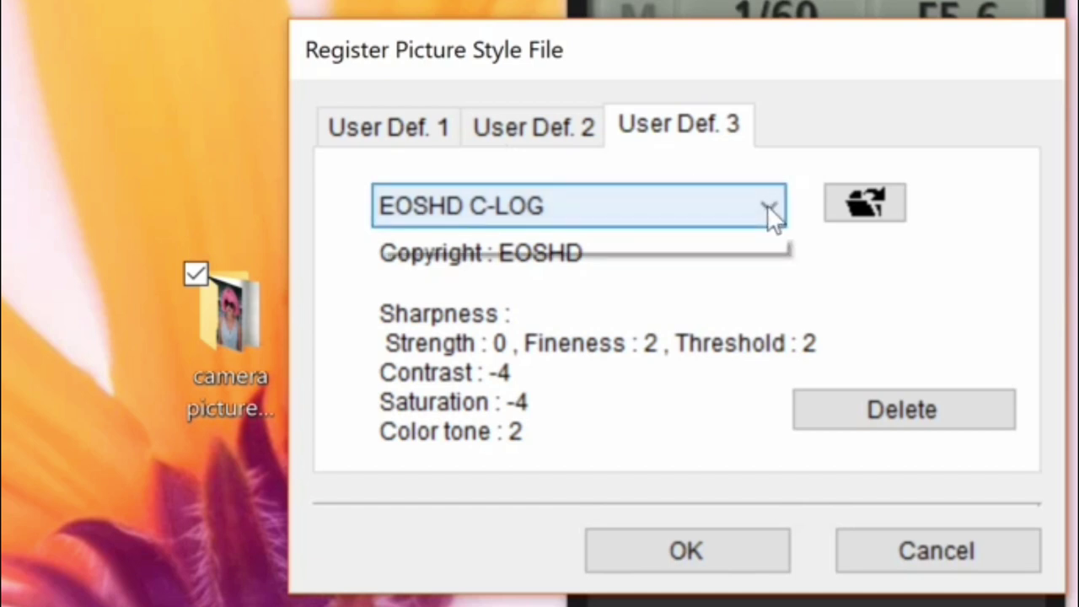
pyautogui.click(687, 253)
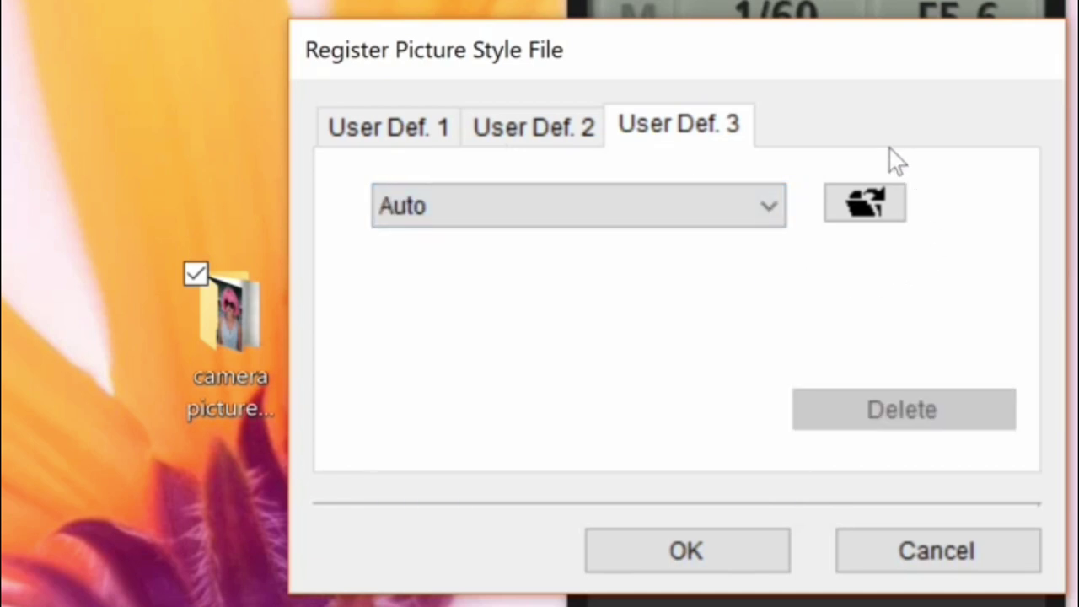
# Step: Load EOSHD C-LOG V100.pf3 into User Def. 3 and apply it to the camera
pyautogui.click(864, 207)
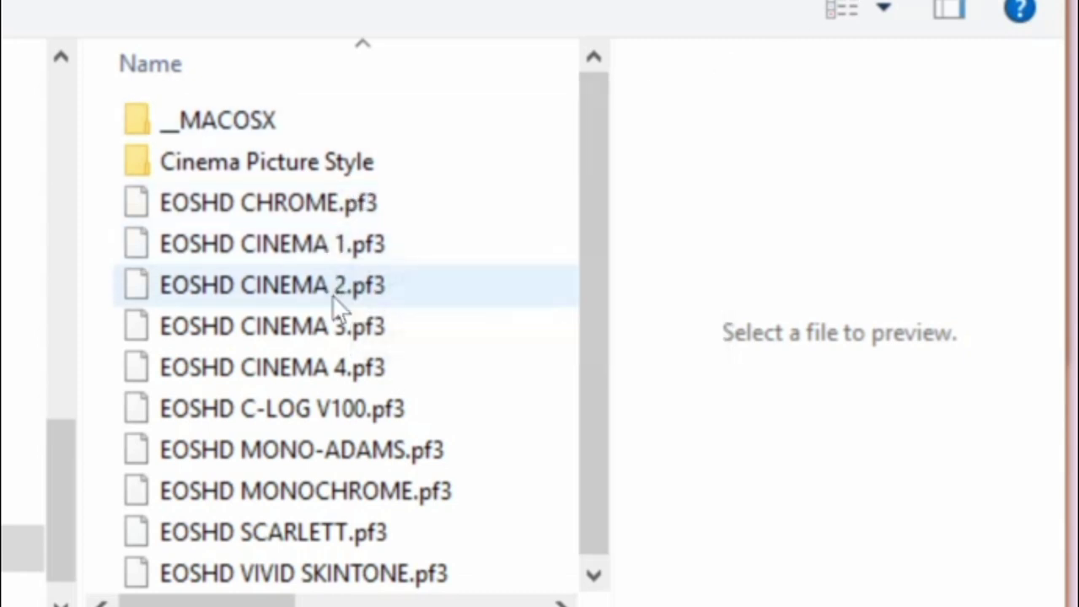
pyautogui.click(345, 413)
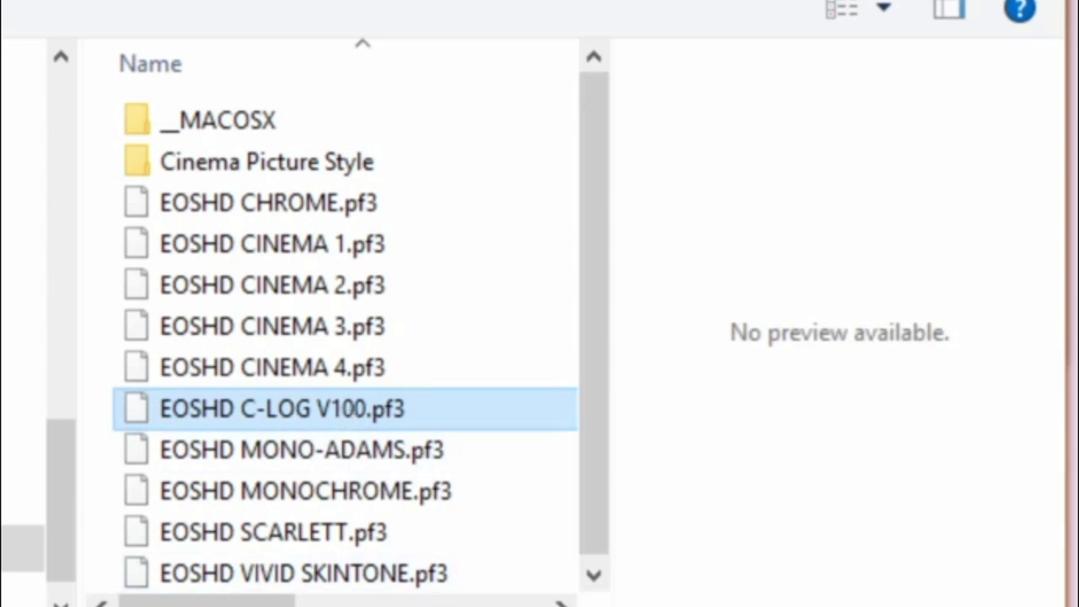
pyautogui.press('Return')
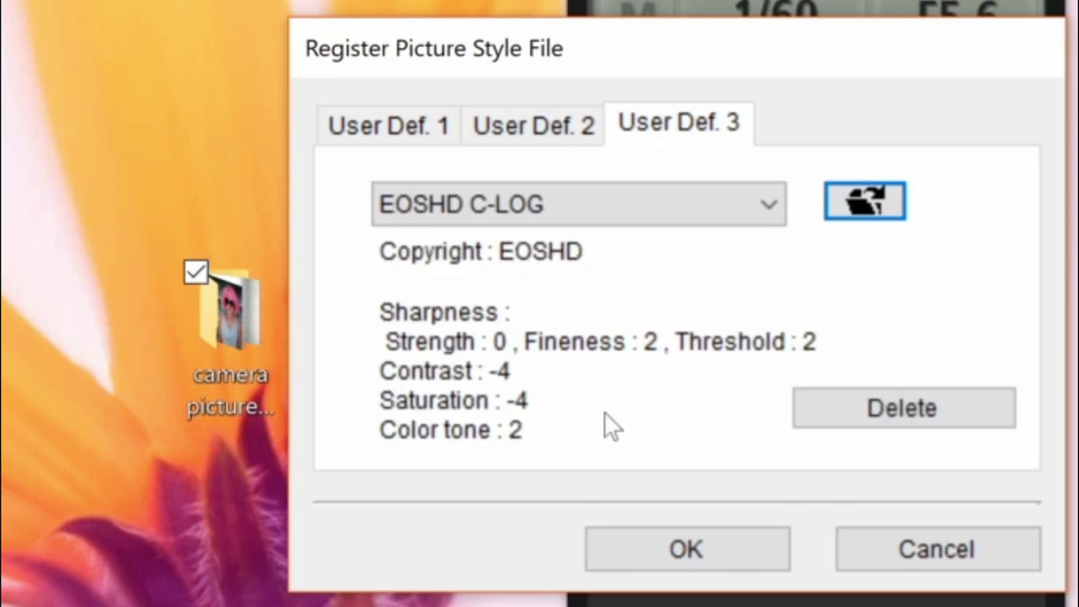
pyautogui.click(666, 556)
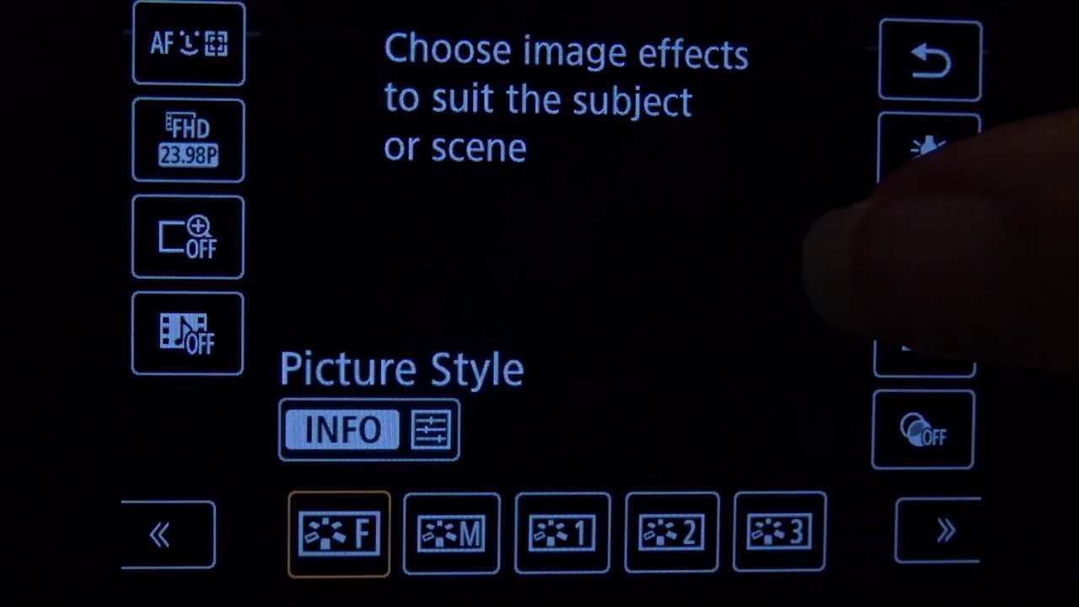
# Step: Select User Def. 3 (EOSHD C-LOG) as the camera's picture style and return to live view
pyautogui.click(925, 244)
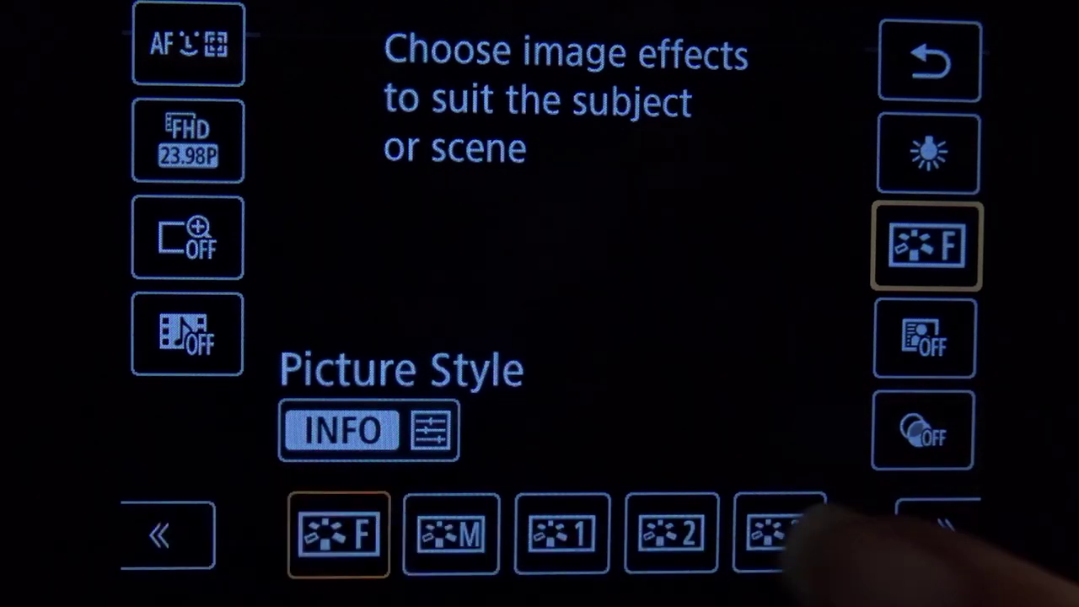
pyautogui.click(944, 529)
pyautogui.click(935, 529)
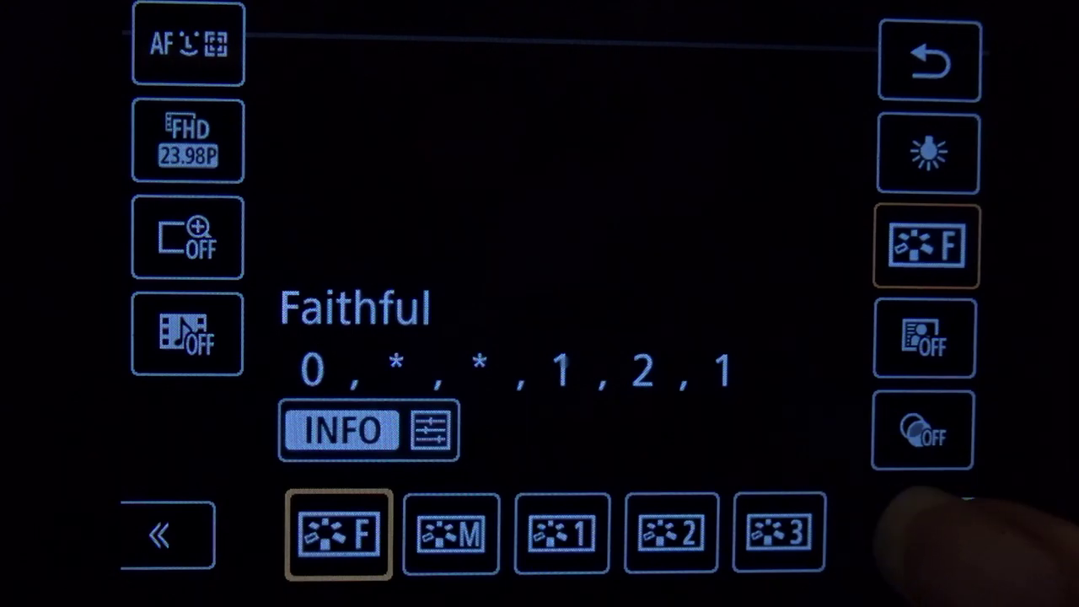
pyautogui.click(931, 529)
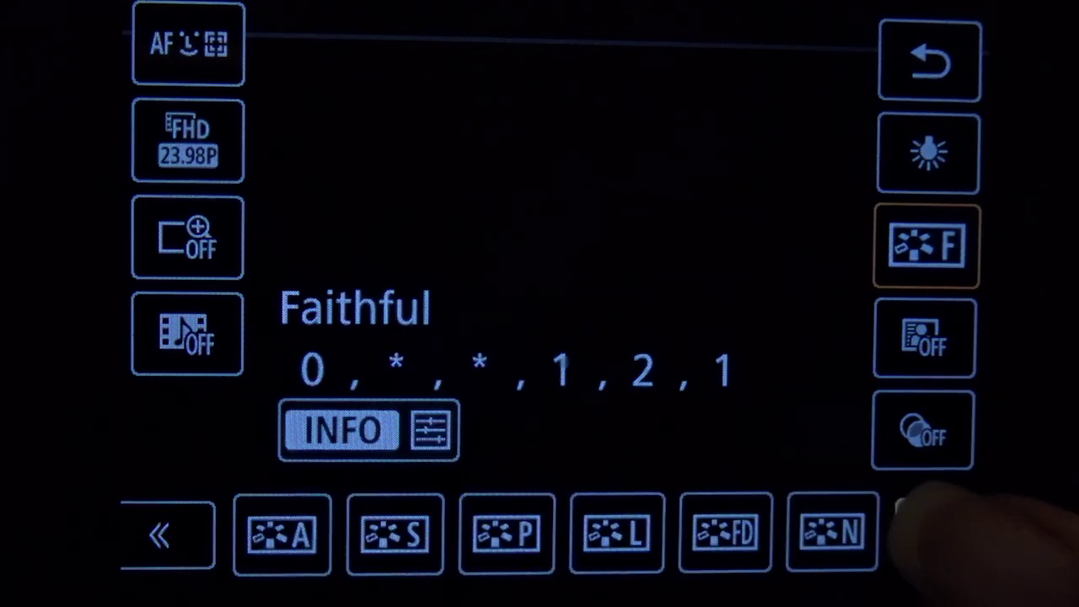
pyautogui.click(935, 530)
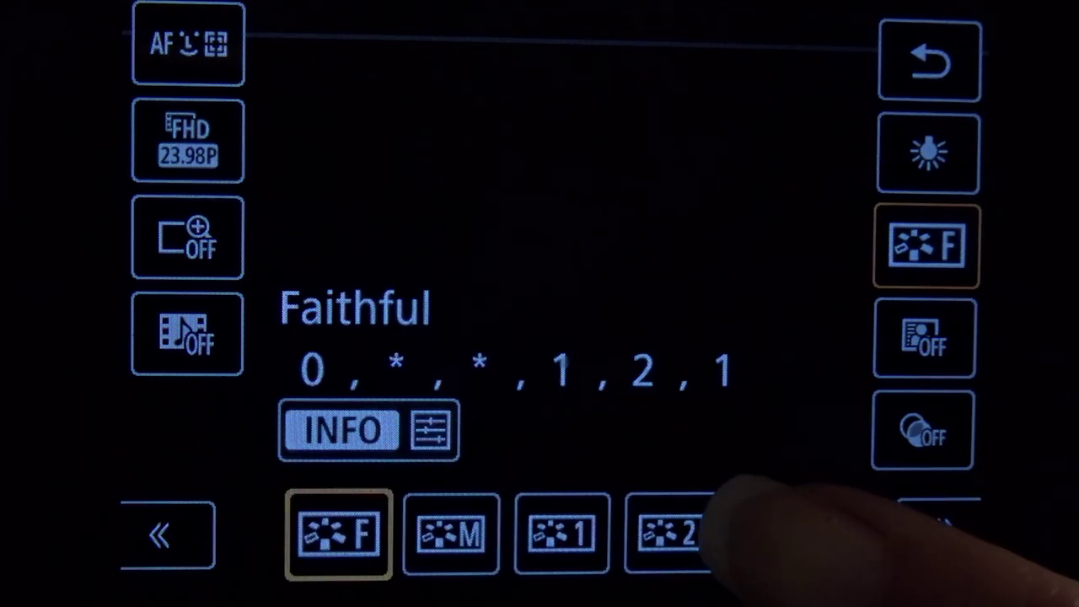
pyautogui.click(779, 532)
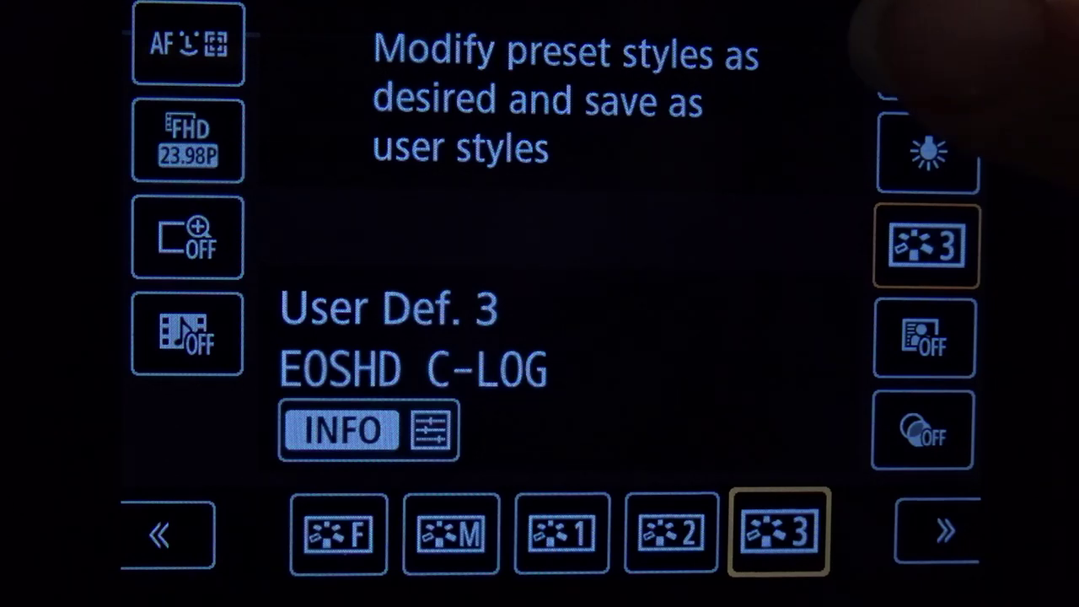
pyautogui.click(930, 61)
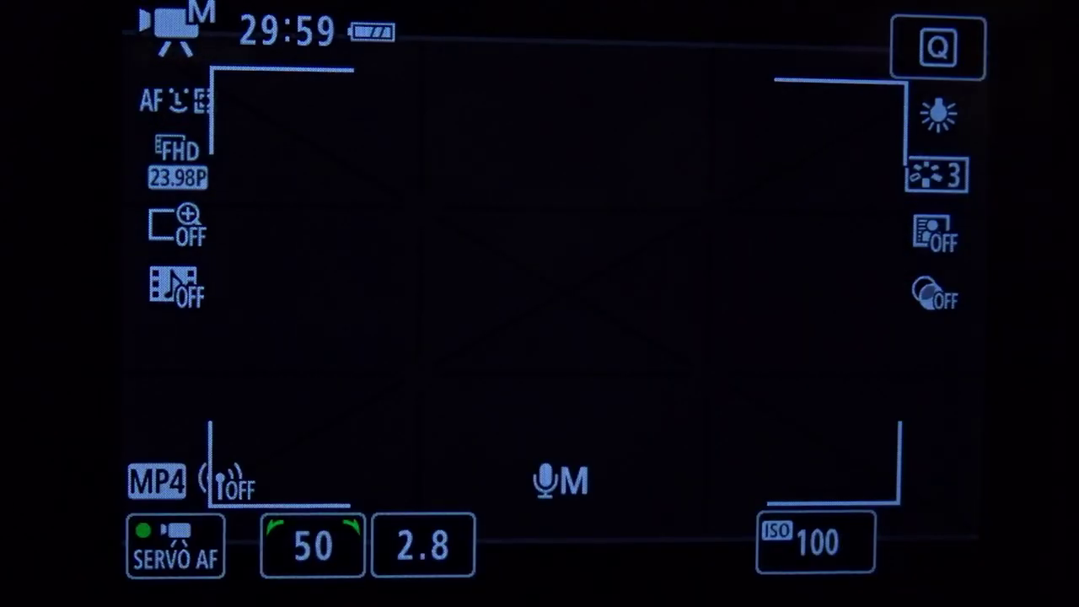